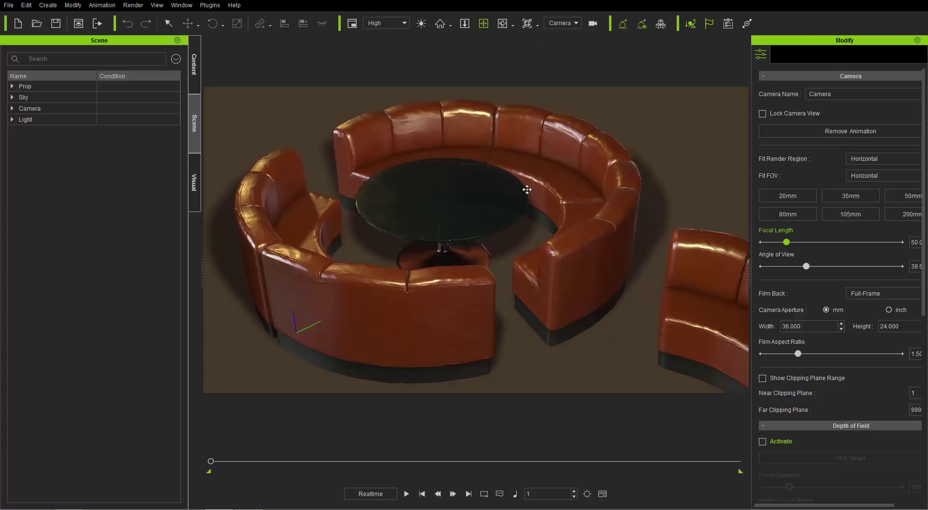
# - Select Sofa_three-3 and check the furniture pack's store page in the browser
pyautogui.click(447, 143)
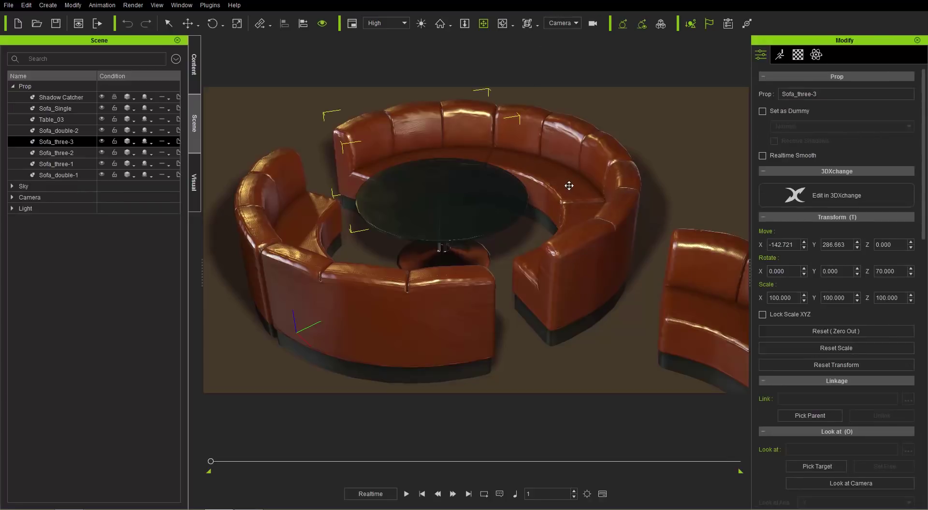
pyautogui.hotkey('alt', 'Tab')
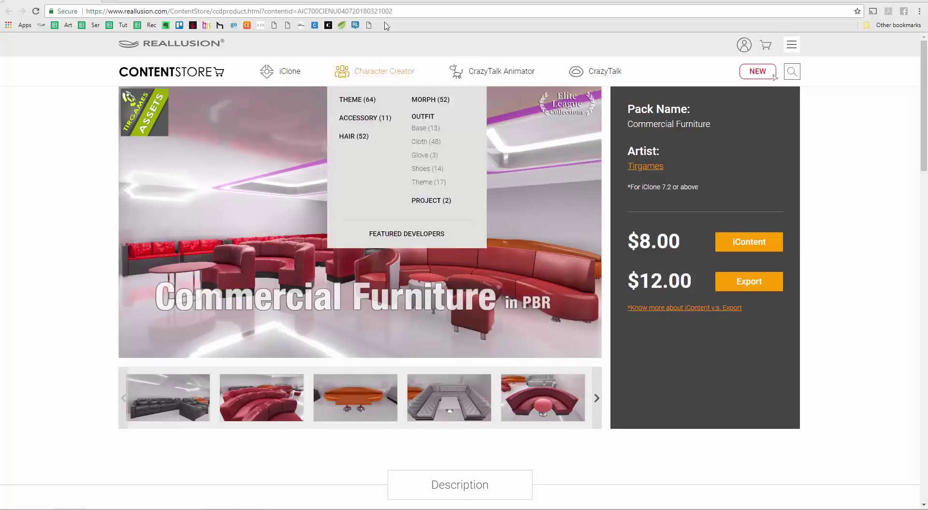
pyautogui.click(397, 12)
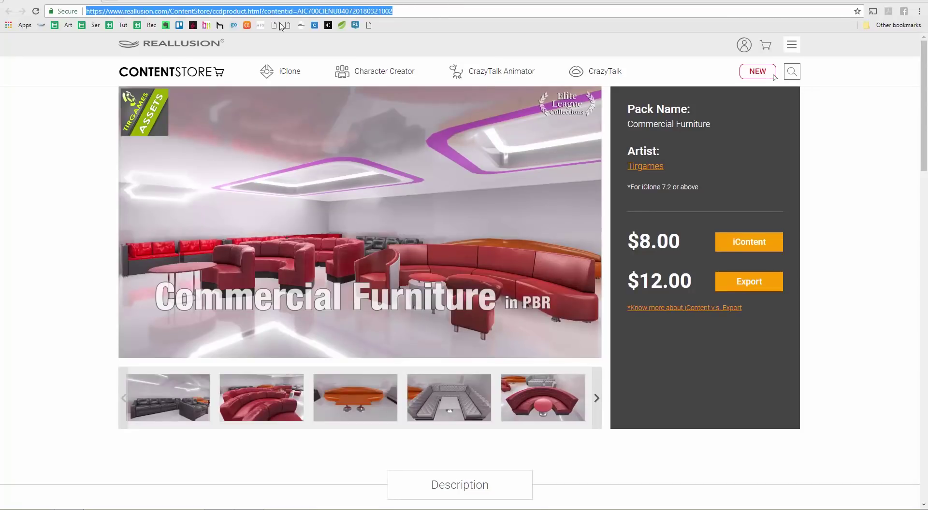
pyautogui.moveTo(348, 73)
pyautogui.hotkey('alt', 'Tab')
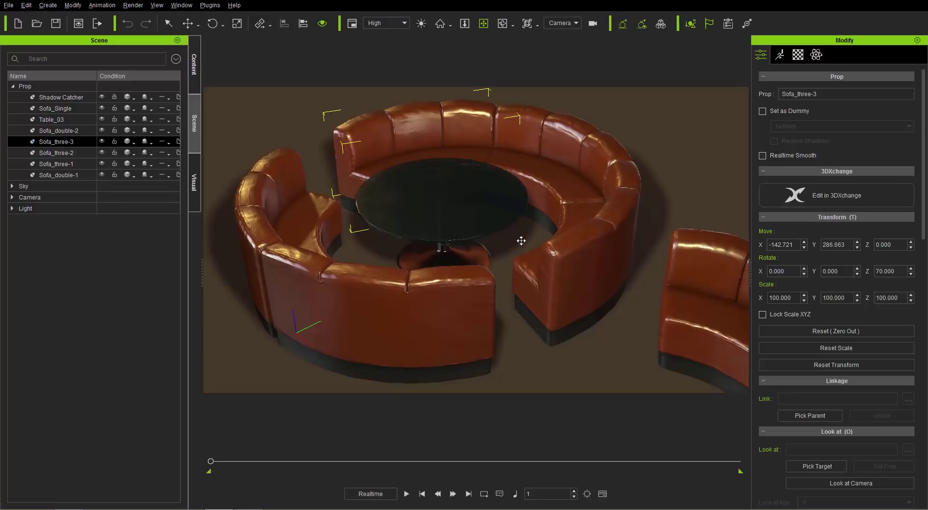
# - Browse Sofa_Single, Table_03 and the sofa pieces in the Scene list, leaving only Sofa_three-1 selected
pyautogui.click(63, 113)
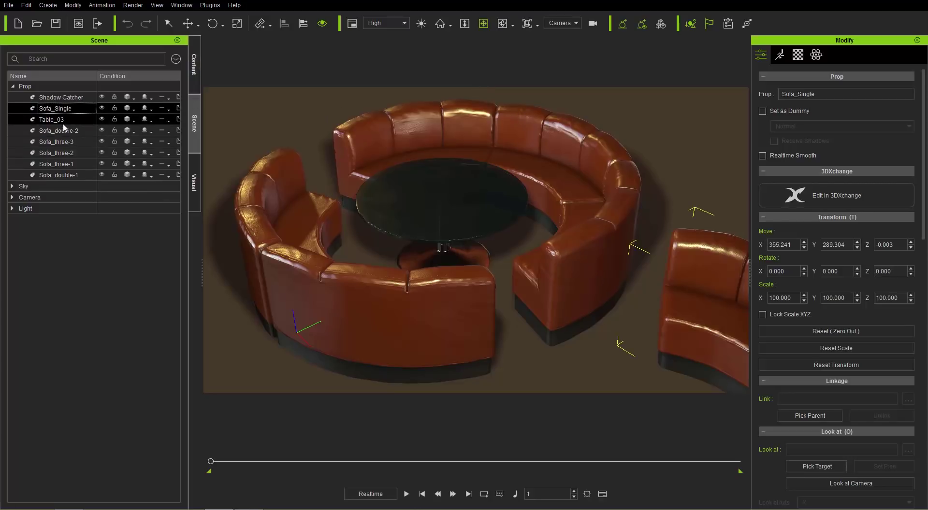
pyautogui.click(64, 119)
pyautogui.click(65, 153)
pyautogui.click(66, 165)
pyautogui.click(66, 175)
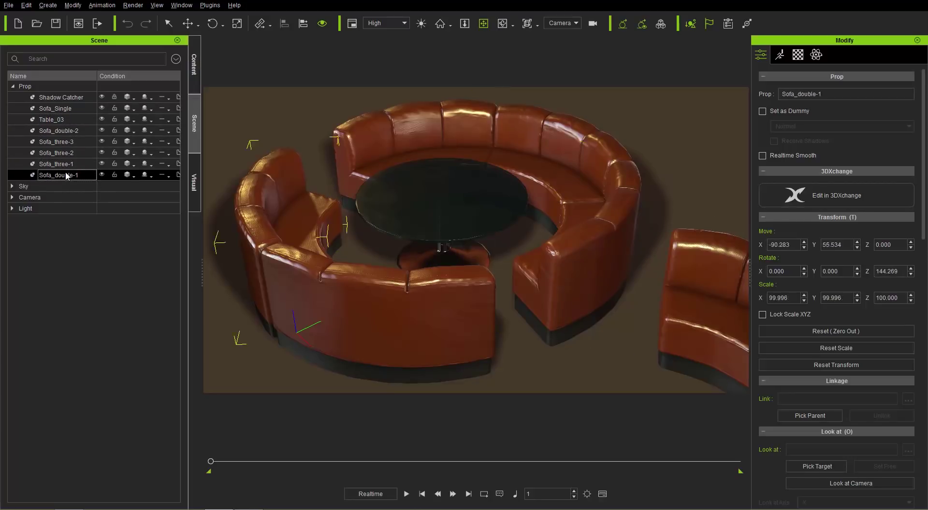
pyautogui.keyDown('ctrl'); pyautogui.click(72, 154); pyautogui.keyUp('ctrl')
pyautogui.keyDown('shift'); pyautogui.click(72, 164); pyautogui.keyUp('shift')
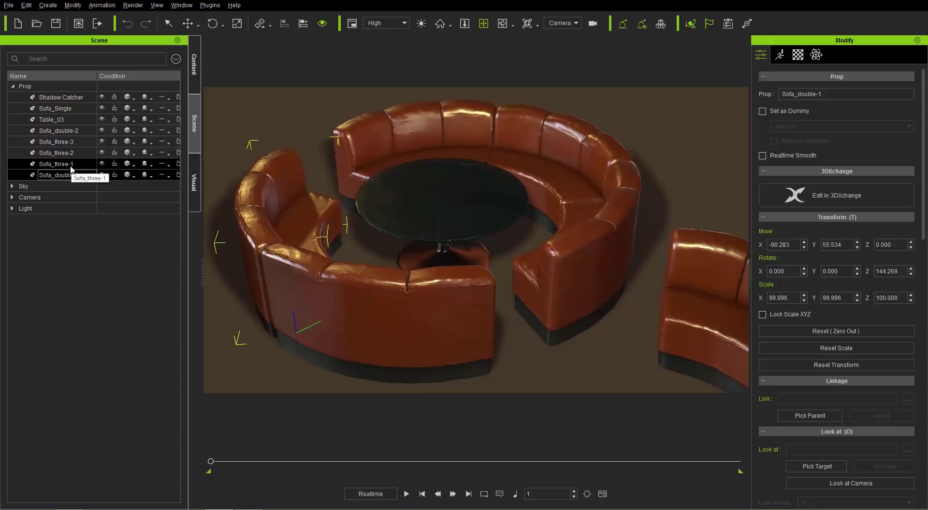
pyautogui.click(565, 265)
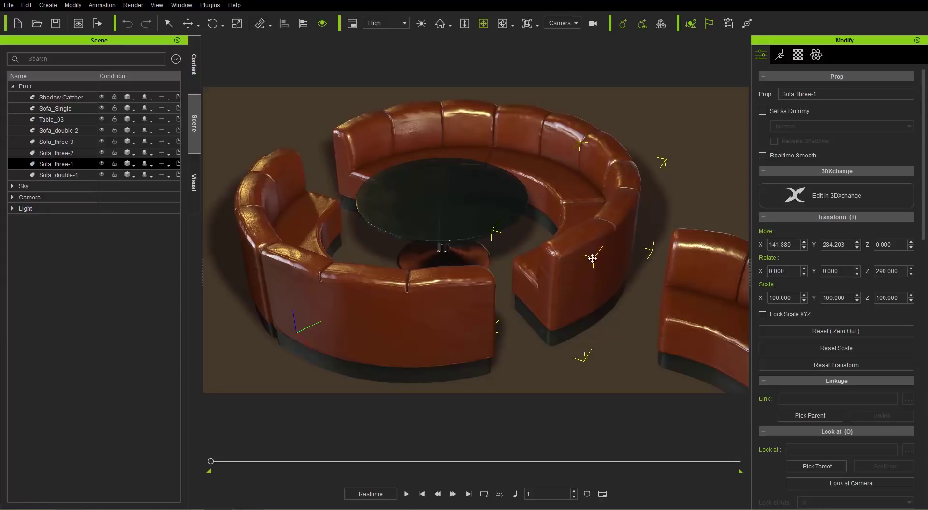
# - Try hue and brightness shifts on Sofa_three-1's base colour texture, then reset both to 0
pyautogui.click(798, 56)
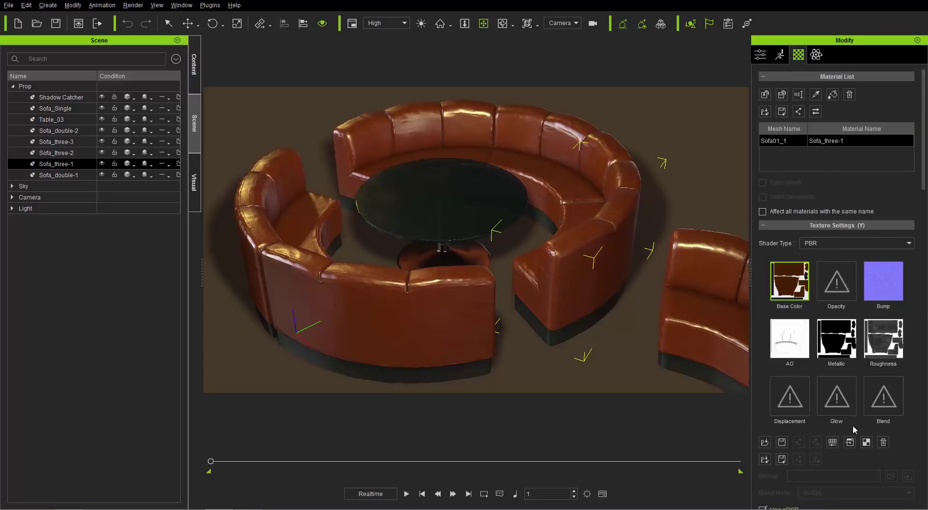
pyautogui.click(833, 443)
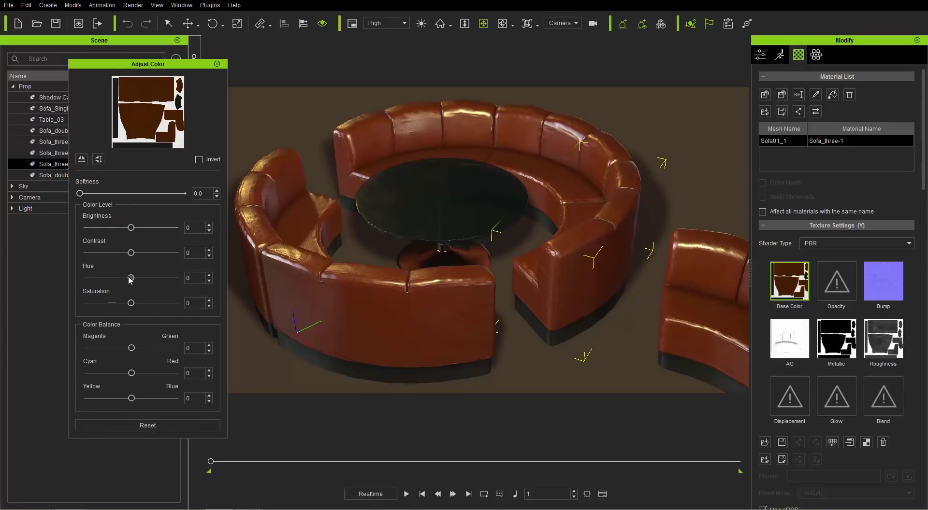
pyautogui.moveTo(131, 279)
pyautogui.mouseDown()
pyautogui.moveTo(139, 280)
pyautogui.moveTo(121, 290)
pyautogui.mouseUp()
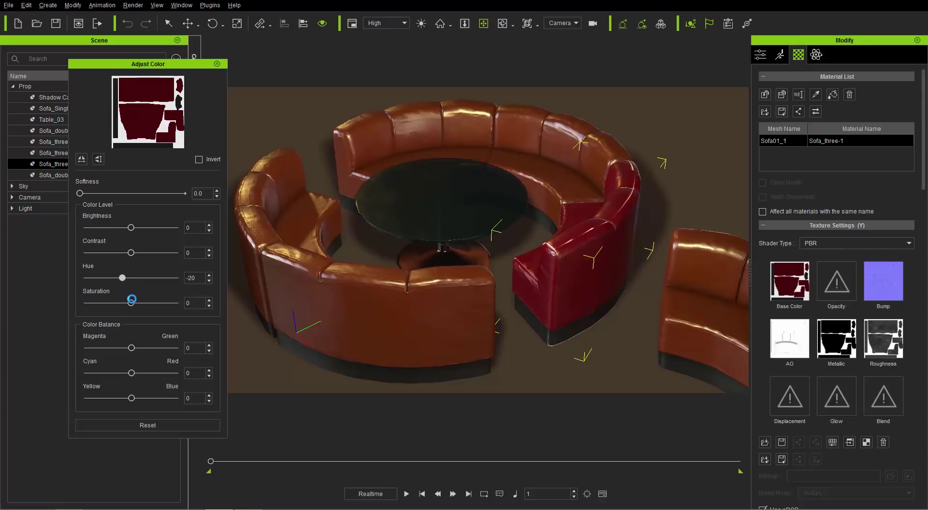
pyautogui.moveTo(130, 228); pyautogui.dragTo(138, 228)
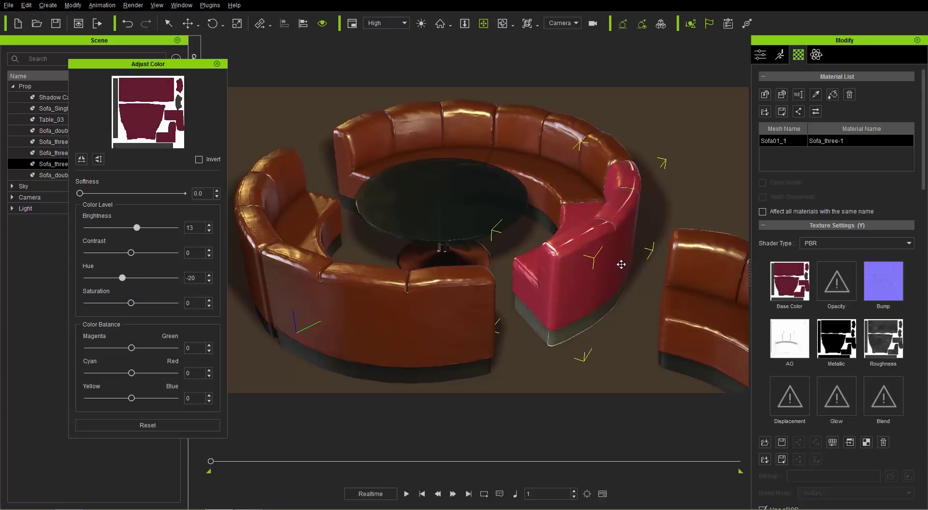
pyautogui.moveTo(137, 227); pyautogui.dragTo(127, 229)
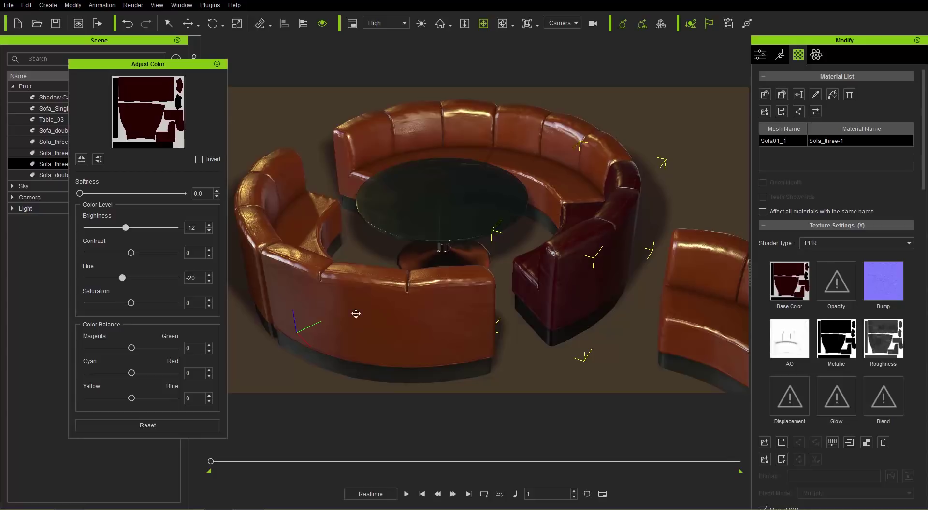
pyautogui.click(150, 426)
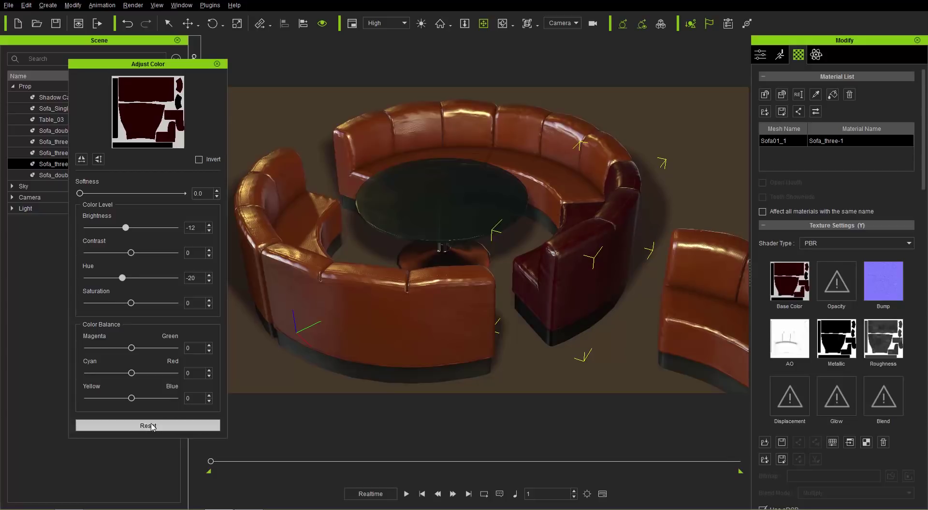
# - Close the colour adjustment and select Sofa_Single through Sofa_double-1, excluding Table_03 and Sofa_three-3
pyautogui.click(217, 64)
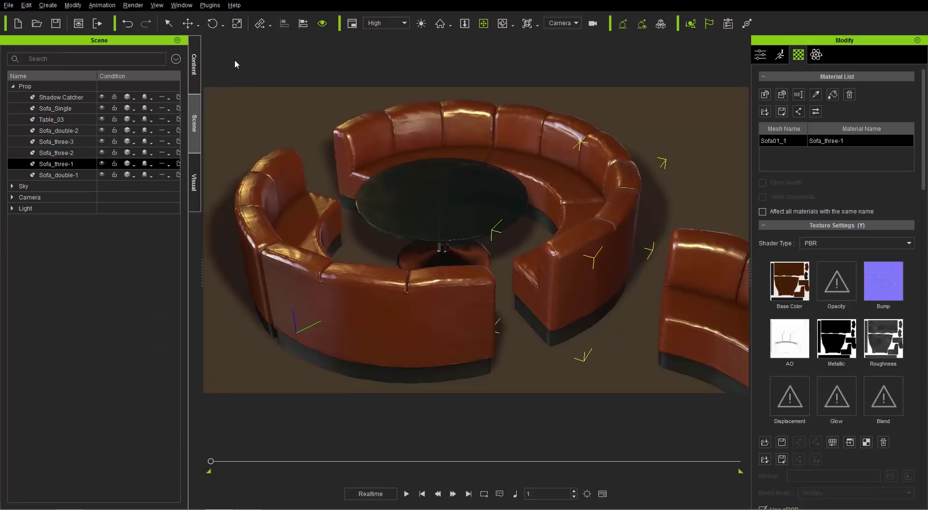
pyautogui.keyDown('ctrl'); pyautogui.click(60, 109); pyautogui.keyUp('ctrl')
pyautogui.click(60, 112)
pyautogui.keyDown('ctrl'); pyautogui.click(68, 176); pyautogui.keyUp('ctrl')
pyautogui.keyDown('shift'); pyautogui.click(67, 175); pyautogui.keyUp('shift')
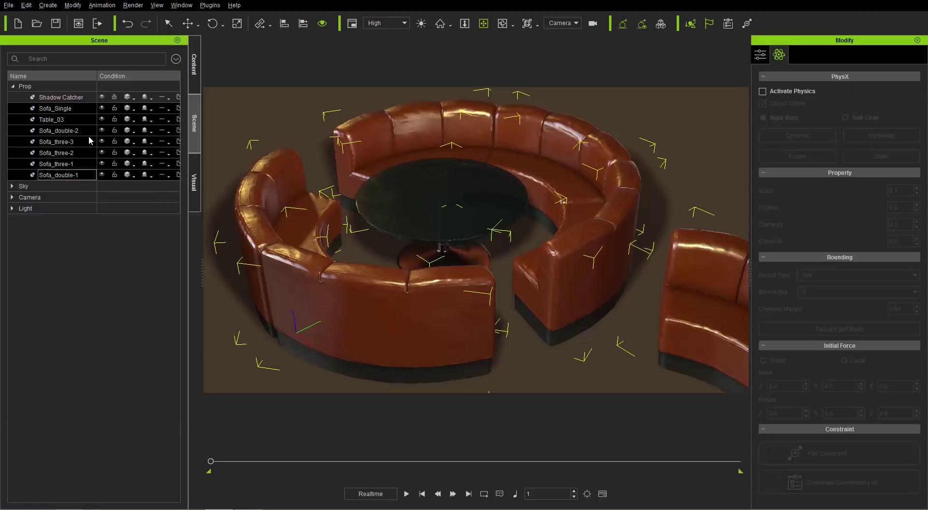
pyautogui.keyDown('ctrl'); pyautogui.click(58, 121); pyautogui.keyUp('ctrl')
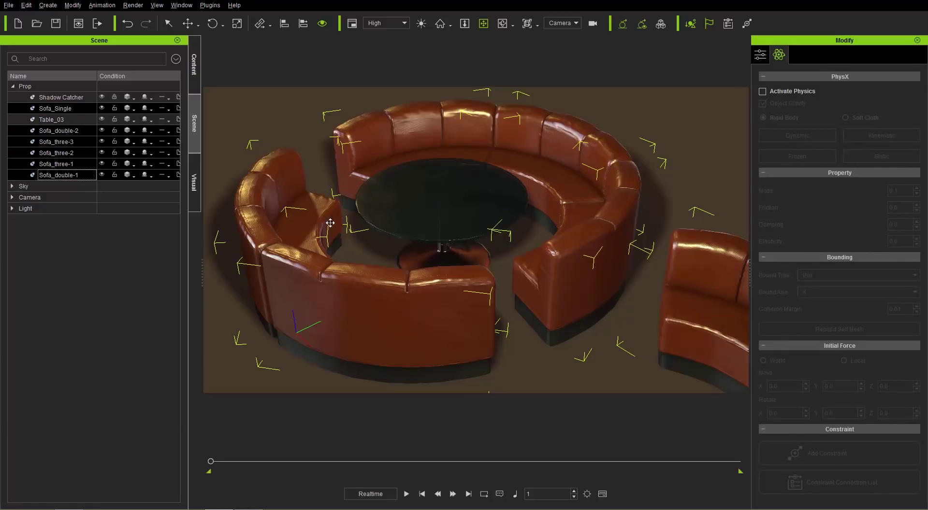
pyautogui.keyDown('ctrl'); pyautogui.click(57, 143); pyautogui.keyUp('ctrl')
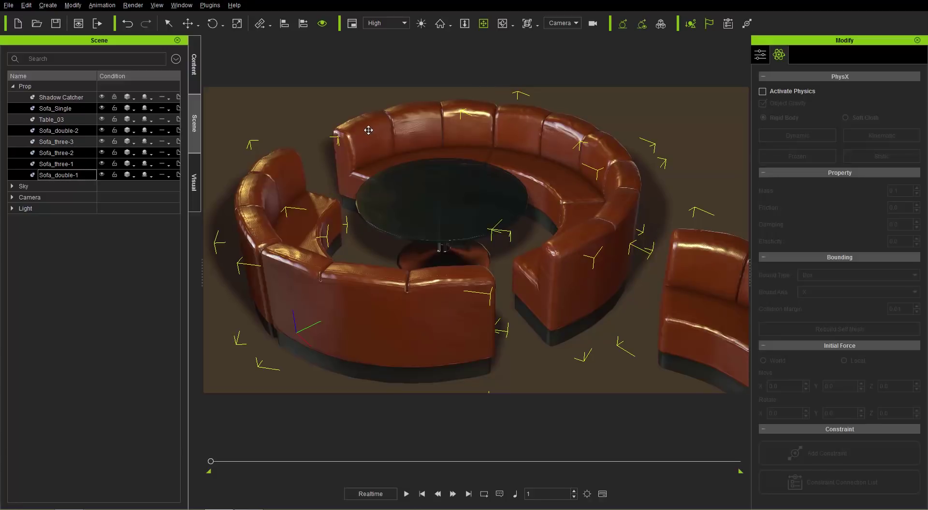
# - Attach the selected sofas to Sofa_three-3 as its children
pyautogui.rightClick(354, 318)
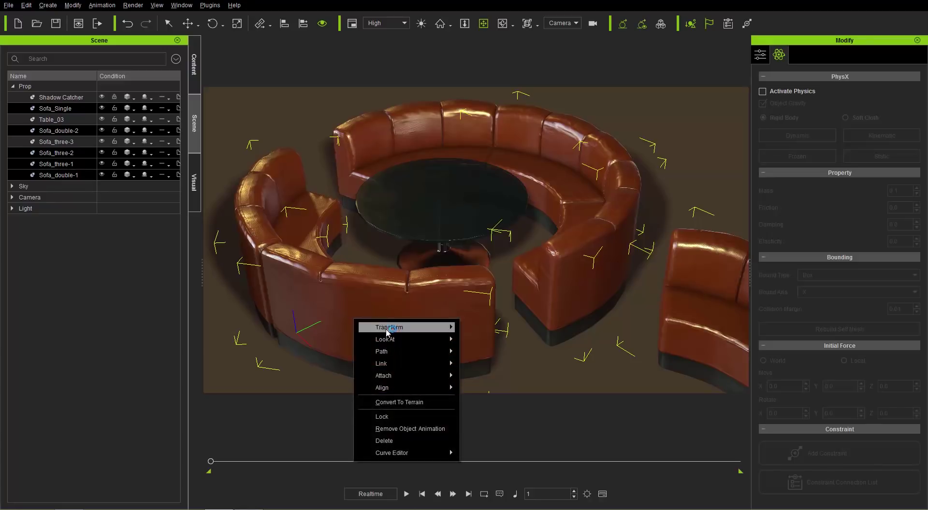
pyautogui.moveTo(423, 375)
pyautogui.click(489, 384)
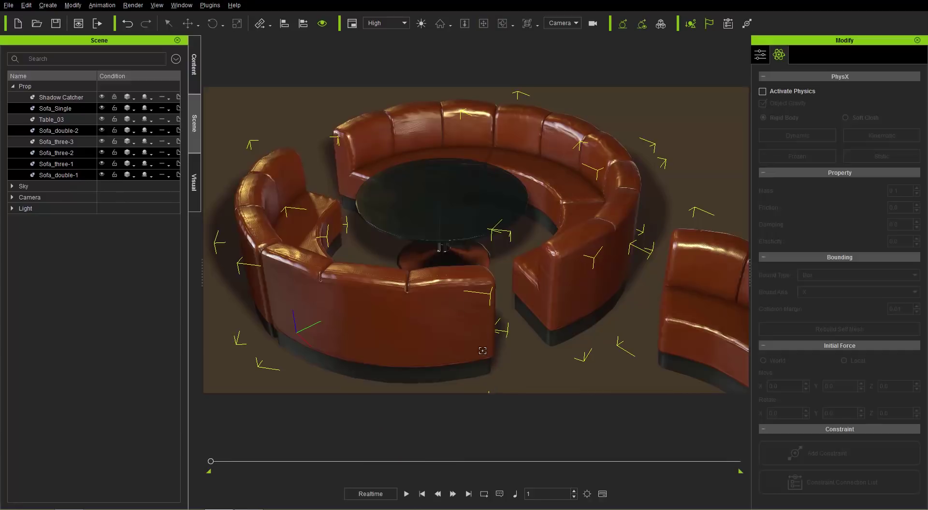
pyautogui.click(394, 119)
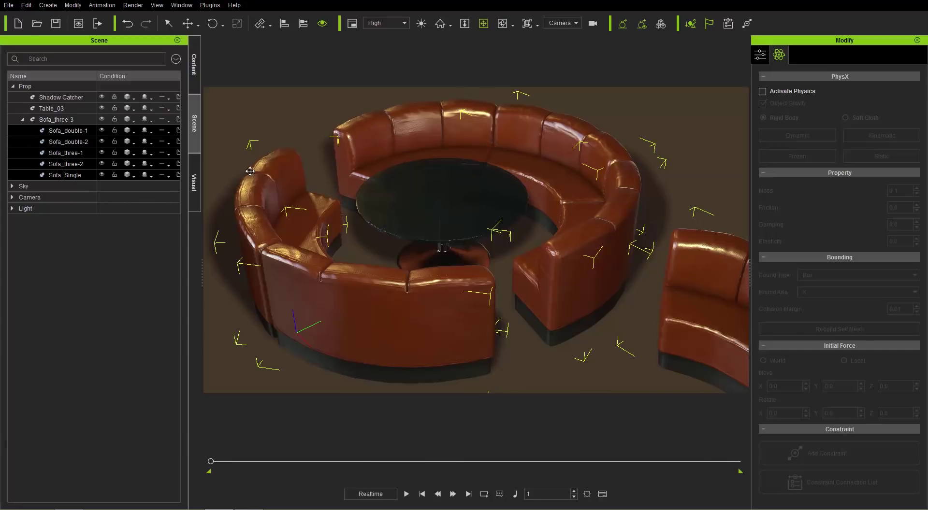
pyautogui.click(63, 123)
# - With Sofa_three-3 selected, browse the group's sofa materials and settle on Sofa_three-1's PBR texture settings
pyautogui.click(63, 121)
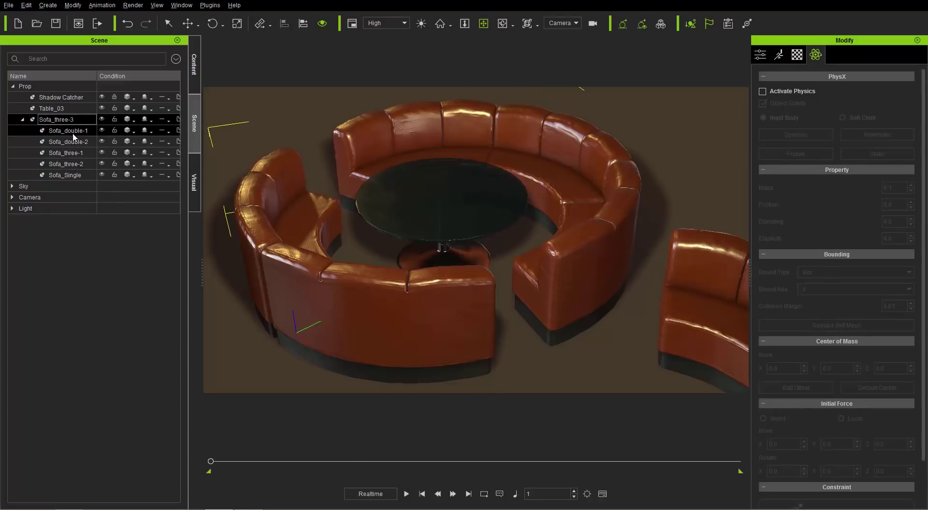
pyautogui.click(797, 55)
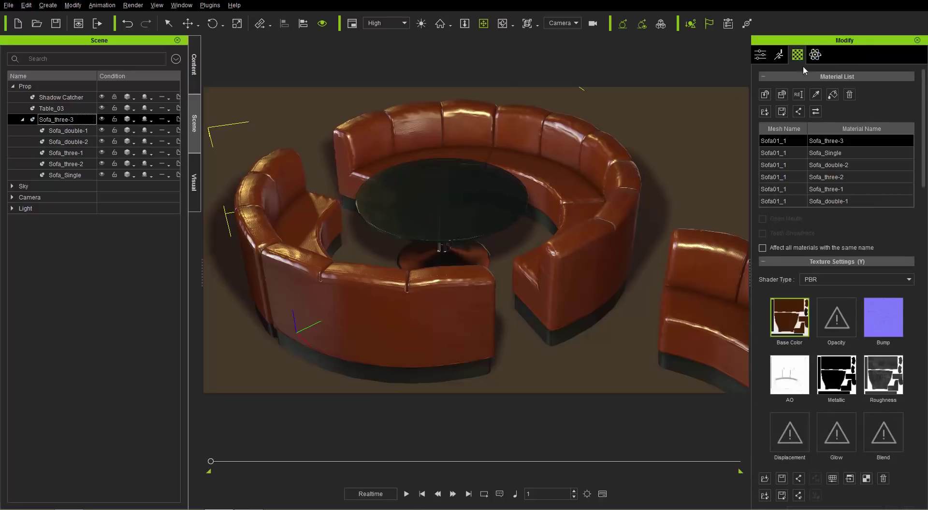
pyautogui.click(788, 152)
pyautogui.click(788, 164)
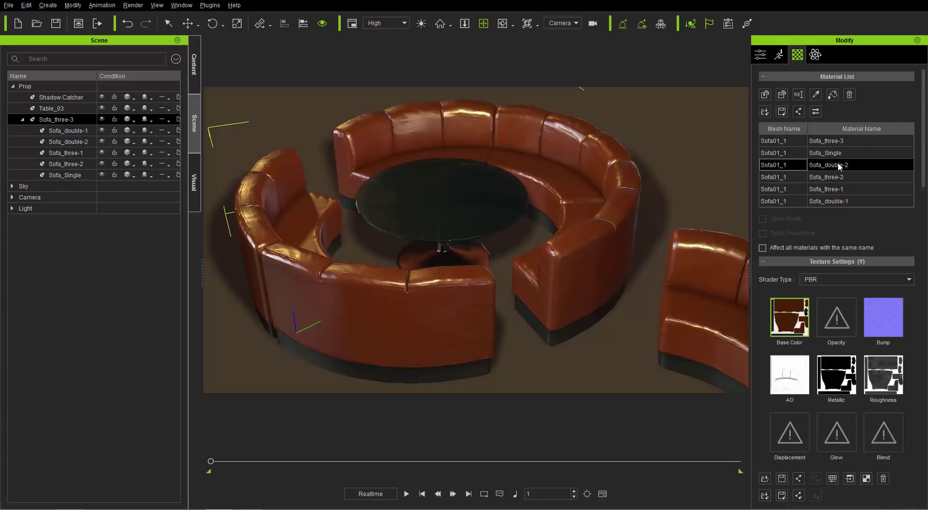
pyautogui.click(836, 177)
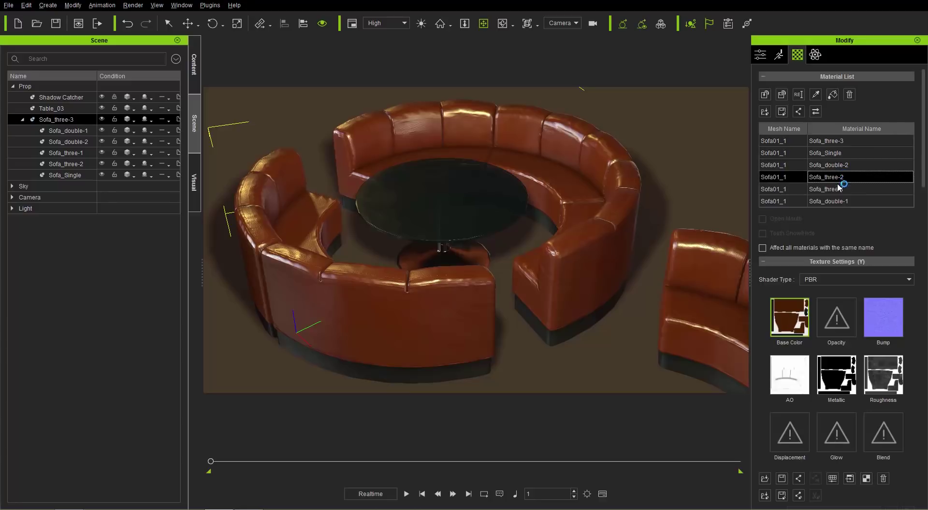
pyautogui.click(836, 189)
pyautogui.click(837, 202)
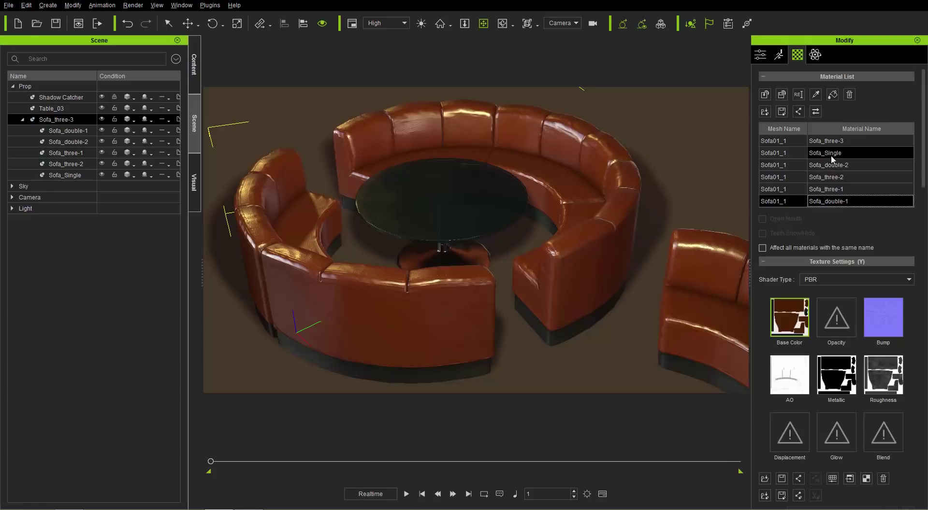
pyautogui.click(835, 190)
pyautogui.moveTo(924, 167); pyautogui.dragTo(924, 193)
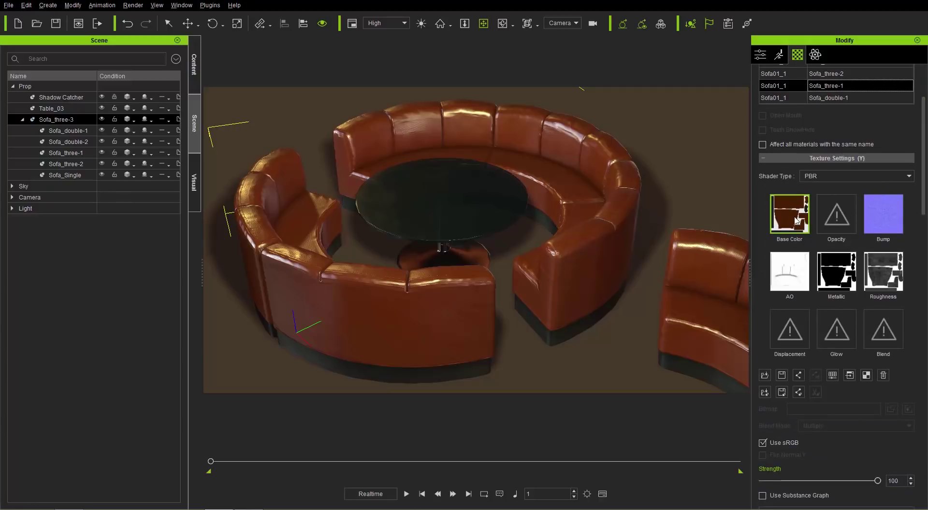
# - Try a darker olive Sofa_three-1 base colour, reset it, close the window and scroll to the Material List
pyautogui.click(833, 376)
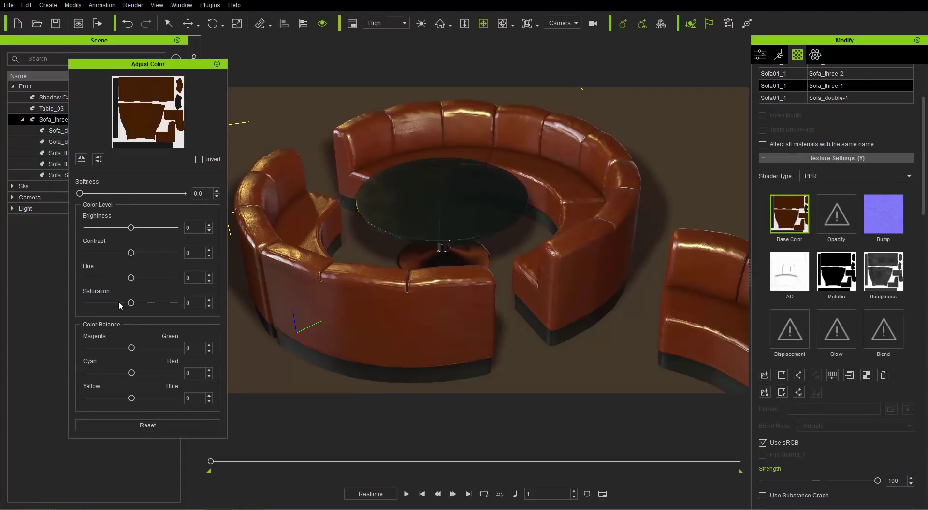
pyautogui.moveTo(127, 280)
pyautogui.mouseDown()
pyautogui.moveTo(141, 281)
pyautogui.moveTo(134, 283)
pyautogui.mouseUp()
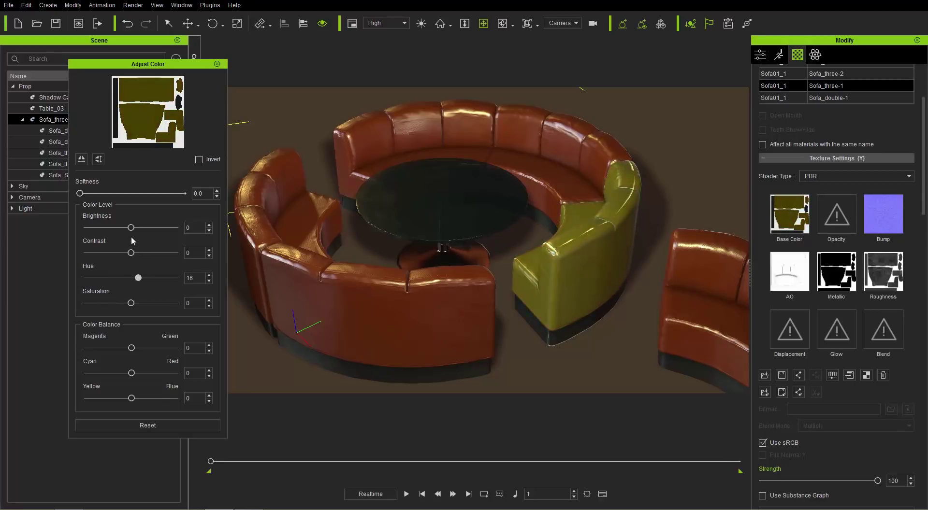
pyautogui.moveTo(131, 227); pyautogui.dragTo(125, 229)
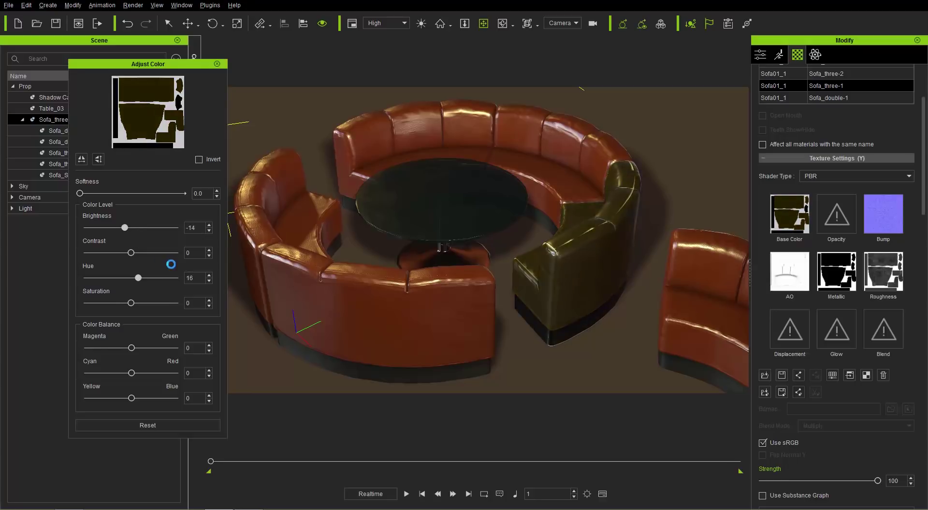
pyautogui.click(163, 427)
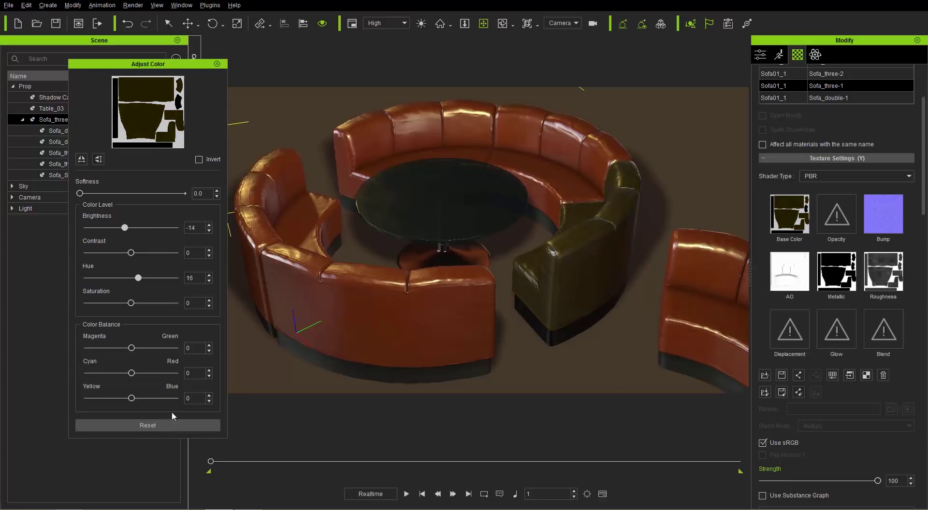
pyautogui.click(217, 63)
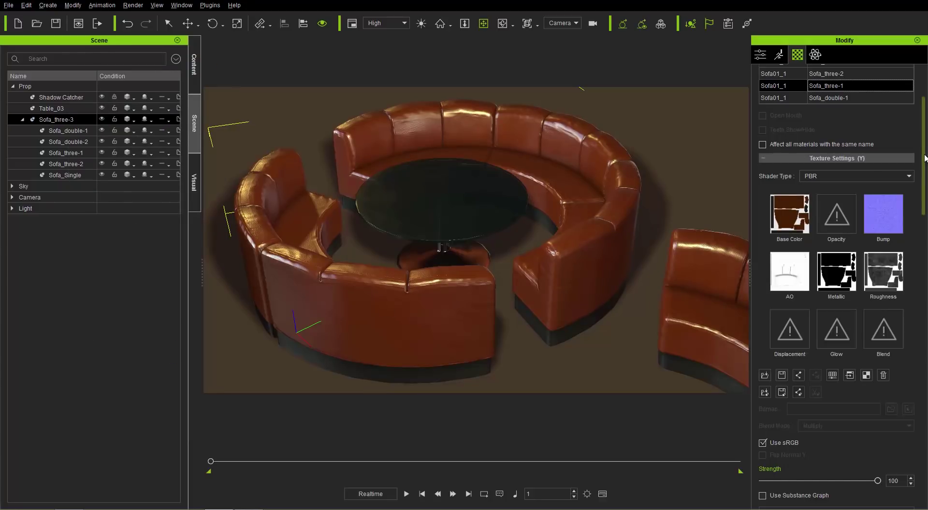
pyautogui.scroll(3, 822, 141)
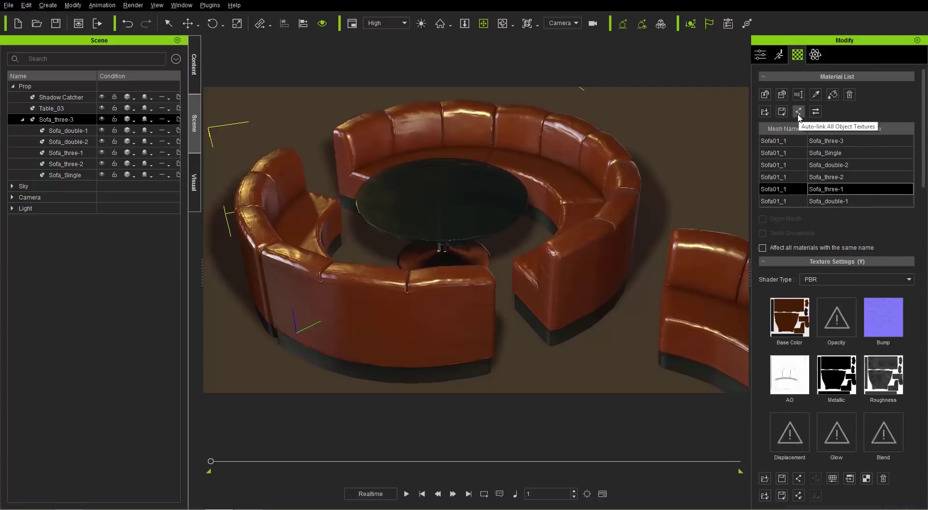
# - Auto-link all object textures across the sofa materials
pyautogui.click(797, 114)
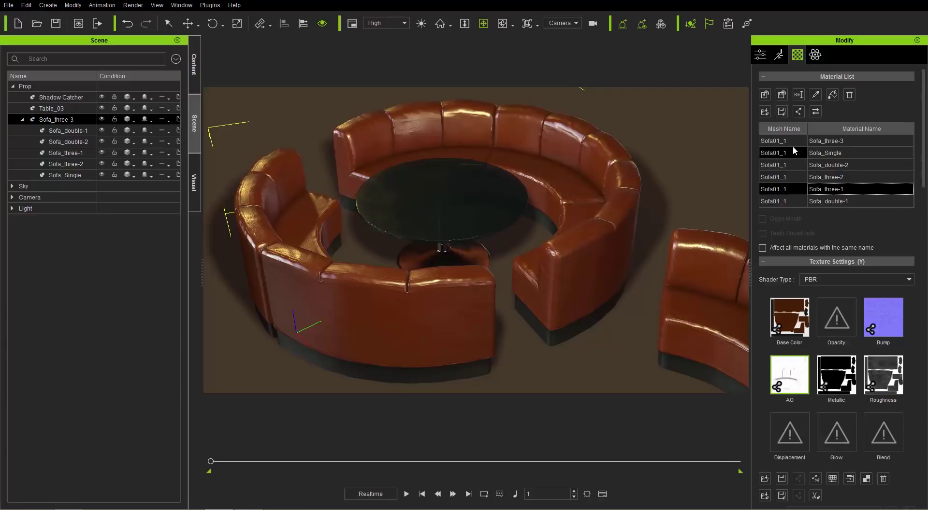
# - On Sofa_double-2, test AO and base colour hue and brightness shifts across linked sofas, then reset to zero
pyautogui.click(777, 154)
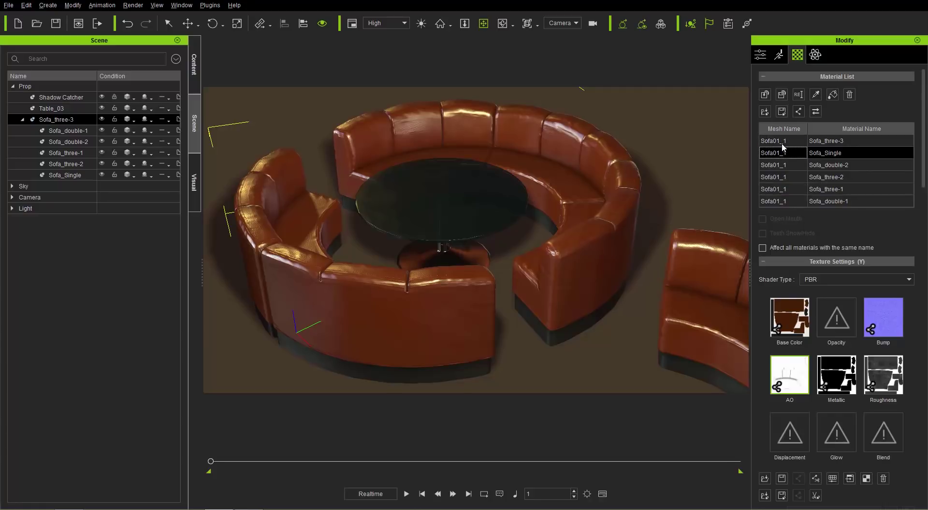
pyautogui.click(784, 141)
pyautogui.click(788, 166)
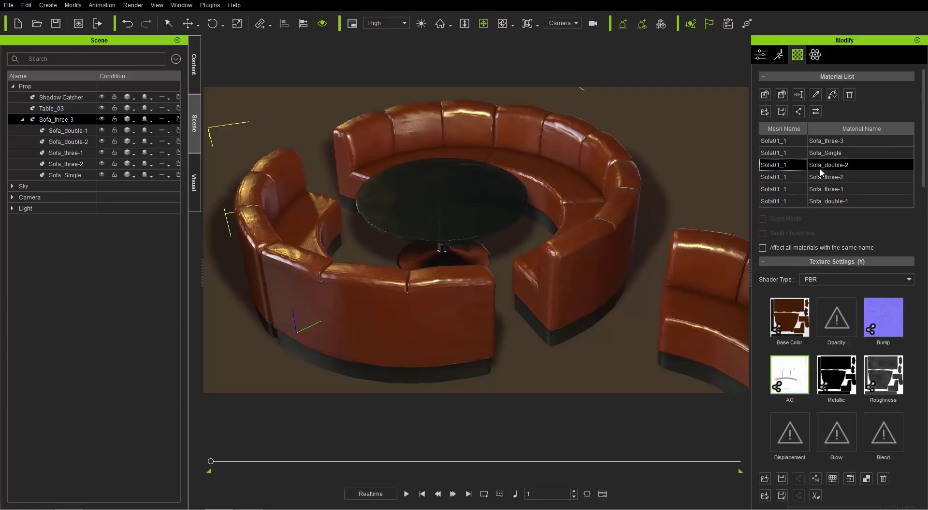
pyautogui.click(831, 478)
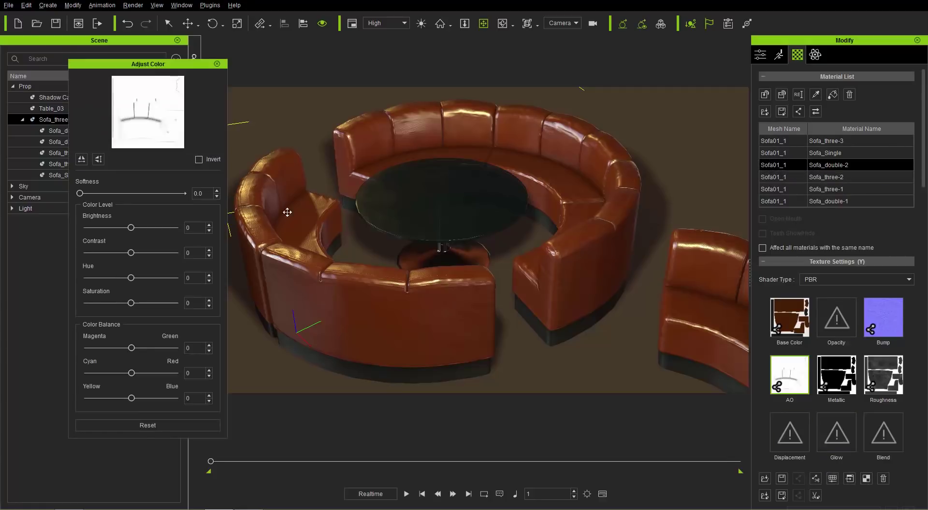
pyautogui.moveTo(130, 277)
pyautogui.mouseDown()
pyautogui.moveTo(142, 280)
pyautogui.moveTo(130, 283)
pyautogui.mouseUp()
pyautogui.click(789, 317)
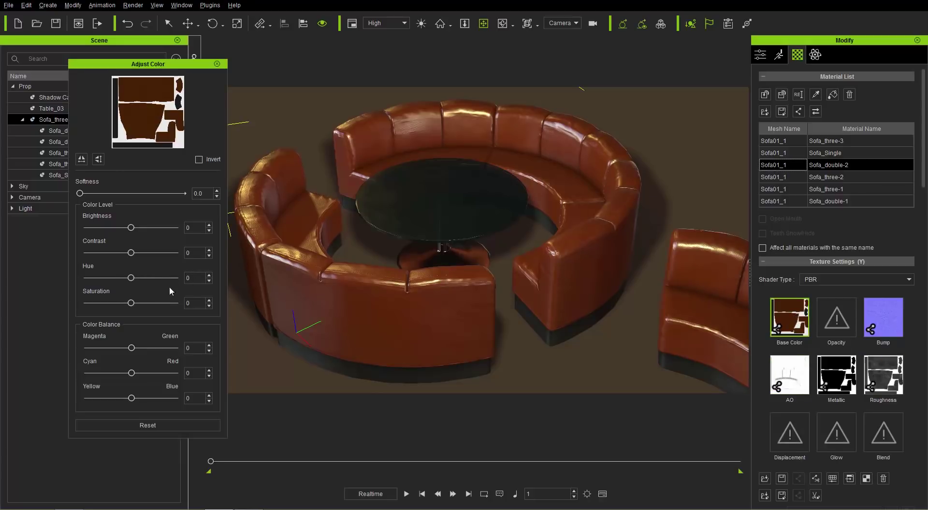
pyautogui.moveTo(132, 282)
pyautogui.mouseDown()
pyautogui.moveTo(141, 283)
pyautogui.moveTo(126, 285)
pyautogui.mouseUp()
pyautogui.moveTo(130, 228); pyautogui.dragTo(127, 235)
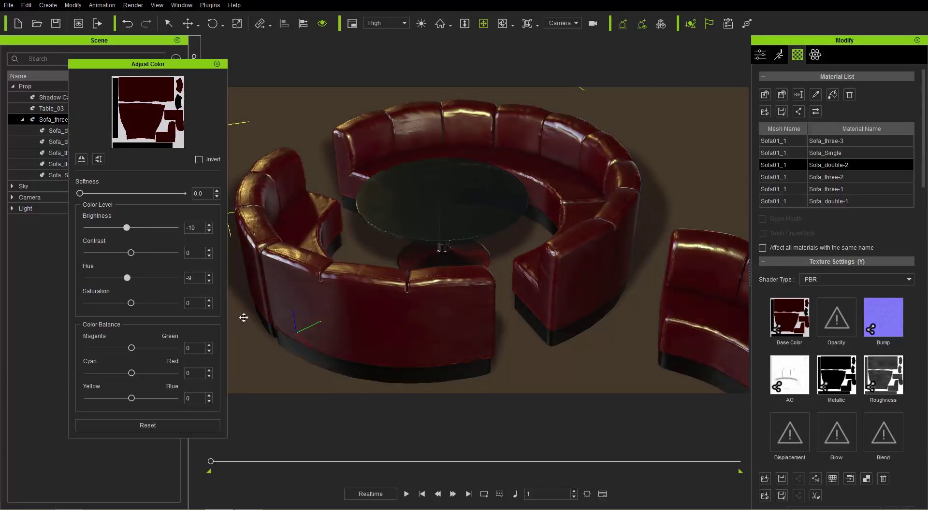
pyautogui.click(165, 425)
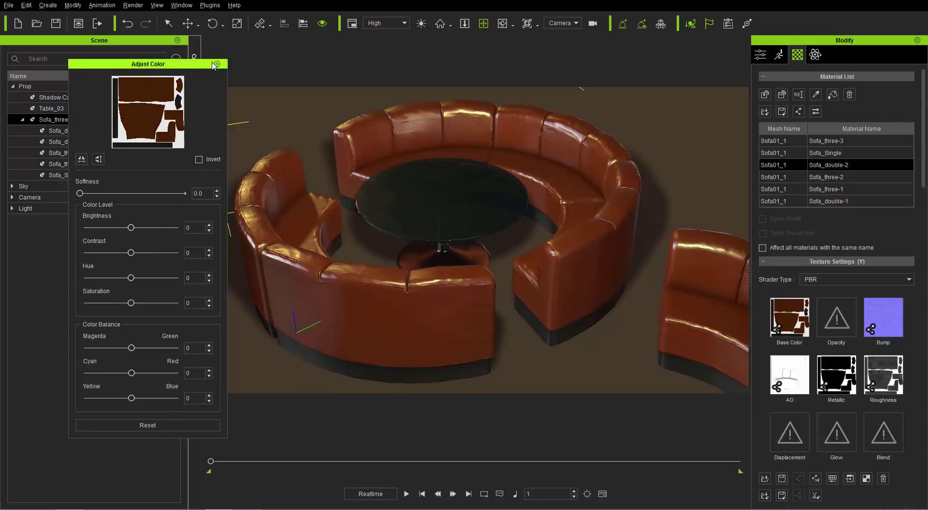
# - Close the colour adjustment, choose the Sofa_Single material and zoom toward the right-hand standalone sofa
pyautogui.click(216, 64)
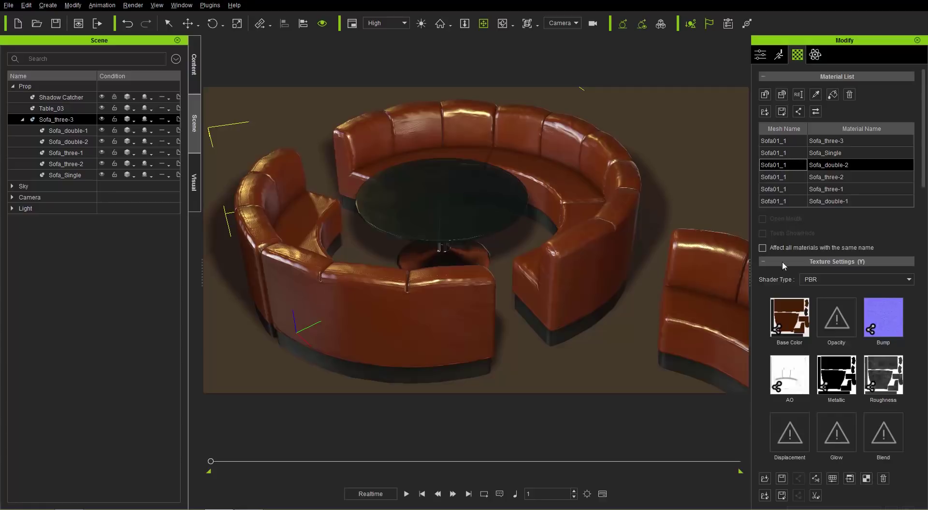
pyautogui.click(828, 152)
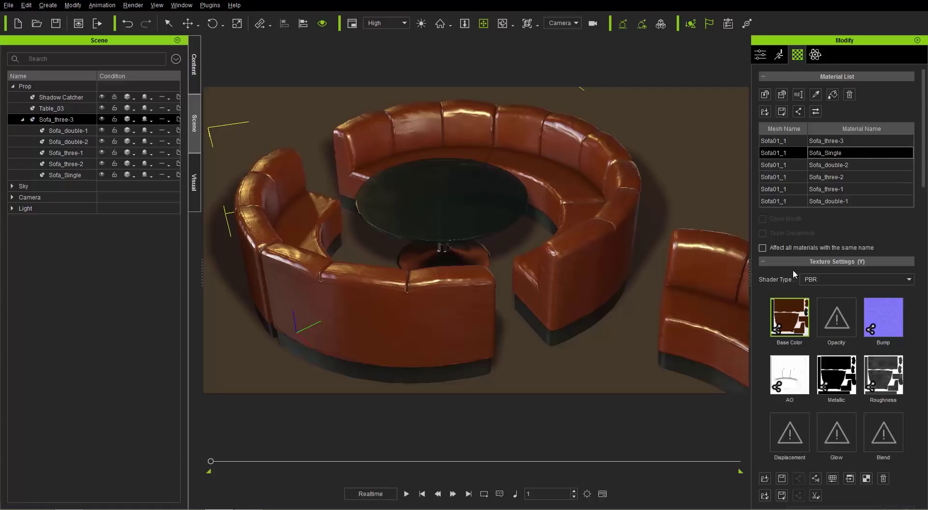
pyautogui.scroll(8, 681, 276)
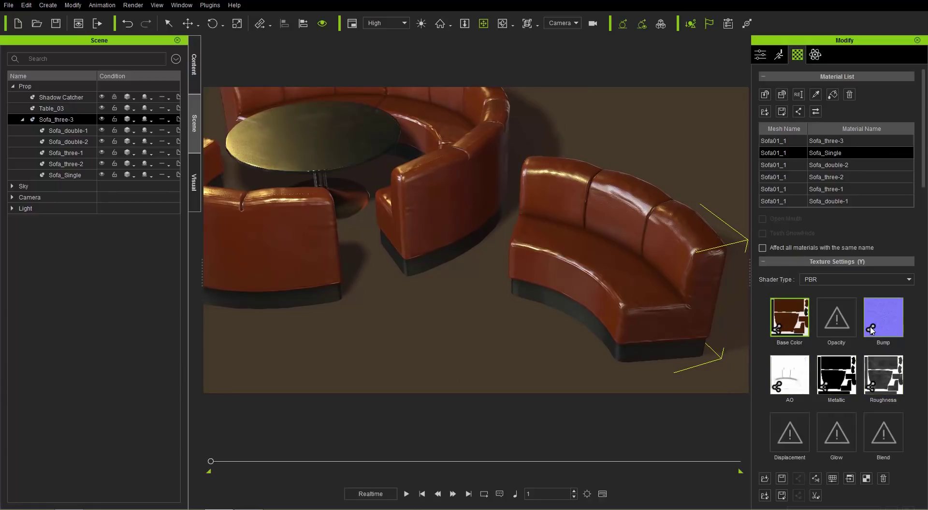
pyautogui.scroll(-3, 923, 144)
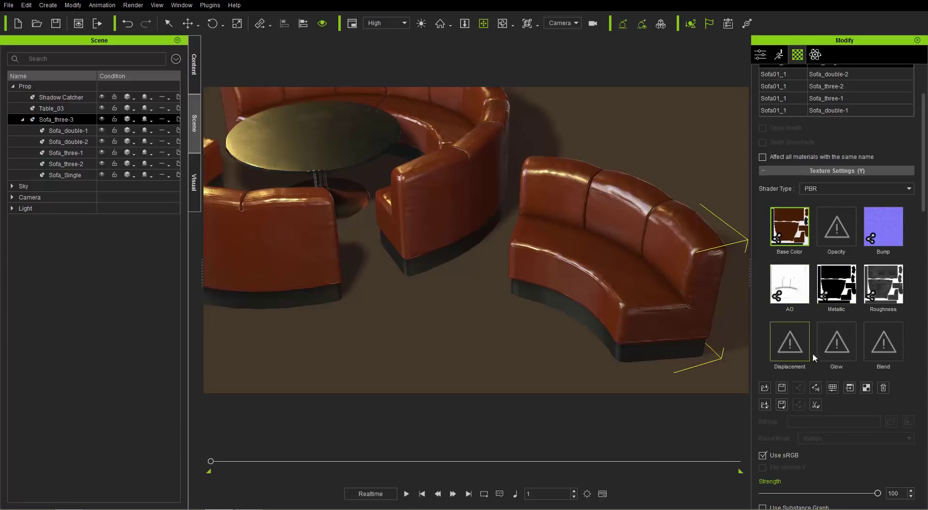
# - Unlink Sofa_Single's textures, test hue and contrast on its base colour, then reset and close
pyautogui.click(815, 387)
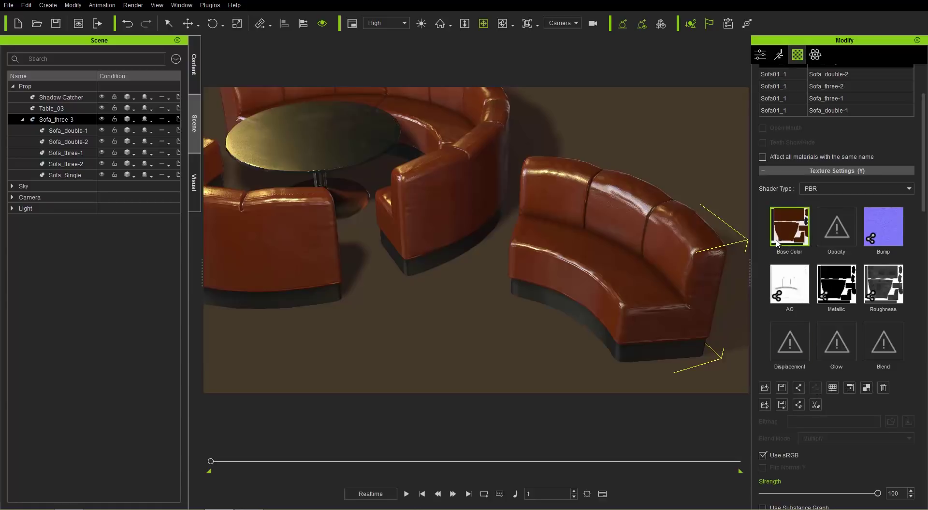
pyautogui.click(833, 388)
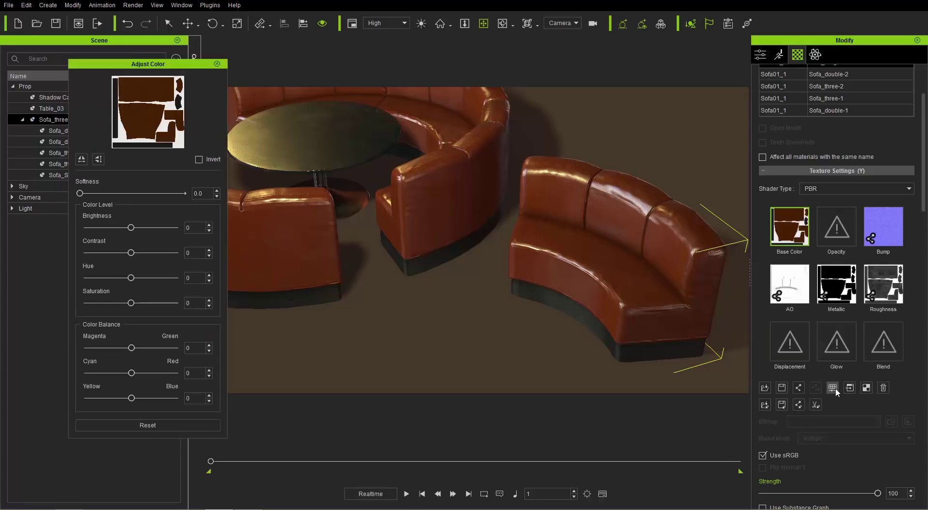
pyautogui.moveTo(130, 278)
pyautogui.mouseDown()
pyautogui.moveTo(141, 279)
pyautogui.moveTo(117, 284)
pyautogui.moveTo(138, 284)
pyautogui.mouseUp()
pyautogui.moveTo(131, 253); pyautogui.dragTo(121, 255)
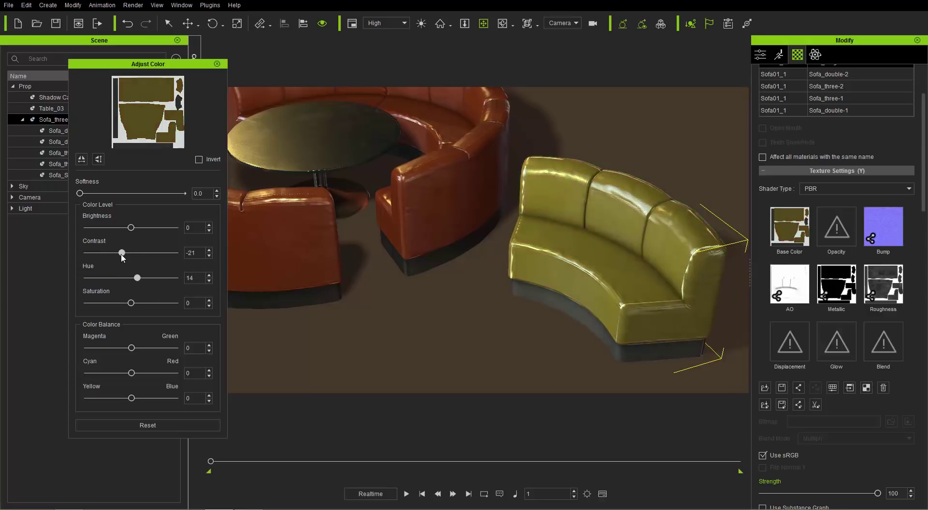
pyautogui.click(167, 425)
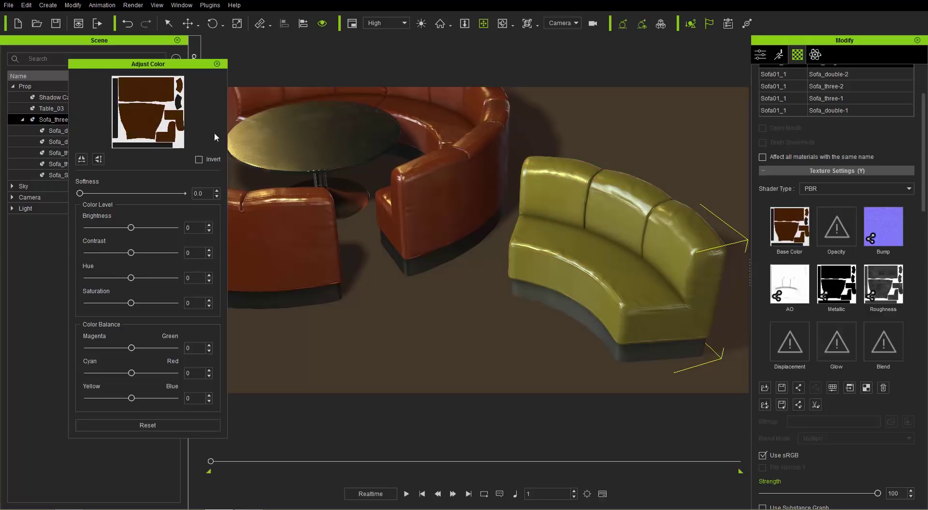
pyautogui.click(217, 65)
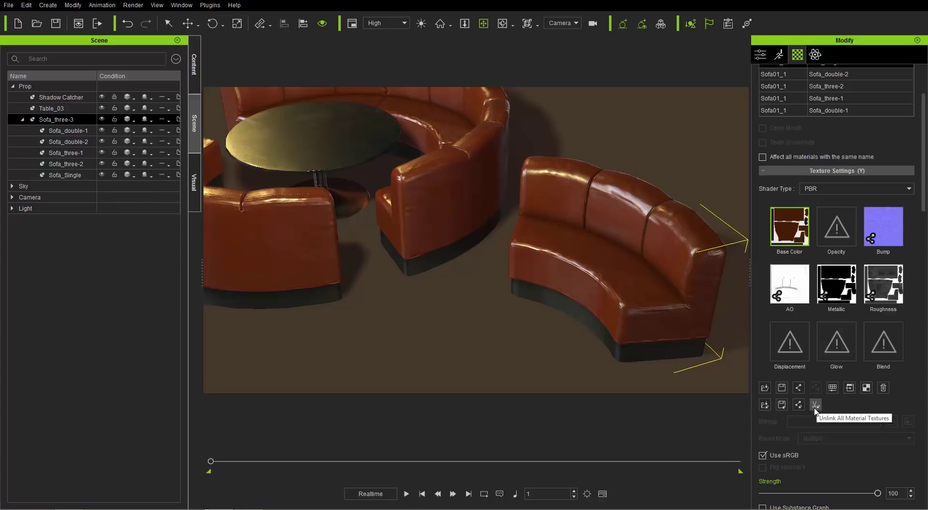
# - Set the standalone sofa's base colour to hue -19 and brightness -13 for dark mahogany
pyautogui.click(833, 387)
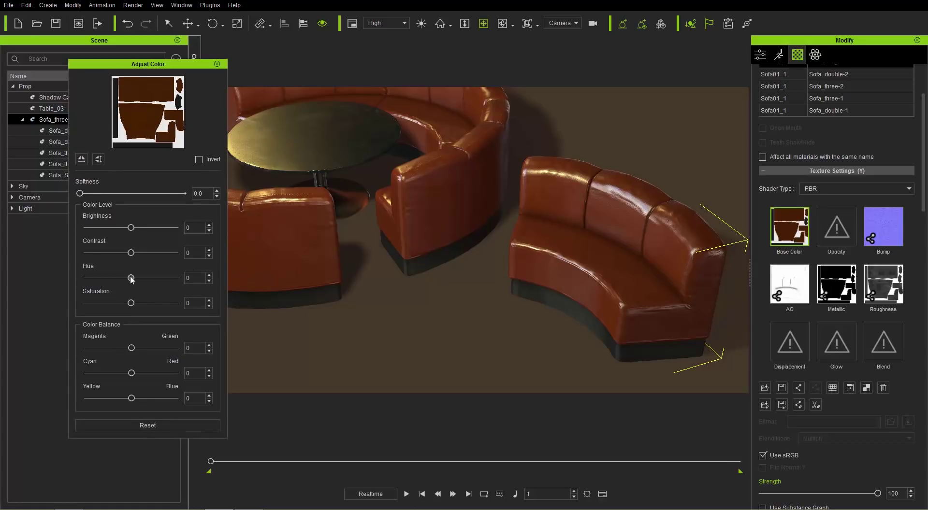
pyautogui.moveTo(131, 278); pyautogui.dragTo(125, 279)
pyautogui.moveTo(131, 227); pyautogui.dragTo(127, 231)
pyautogui.moveTo(125, 278); pyautogui.dragTo(126, 281)
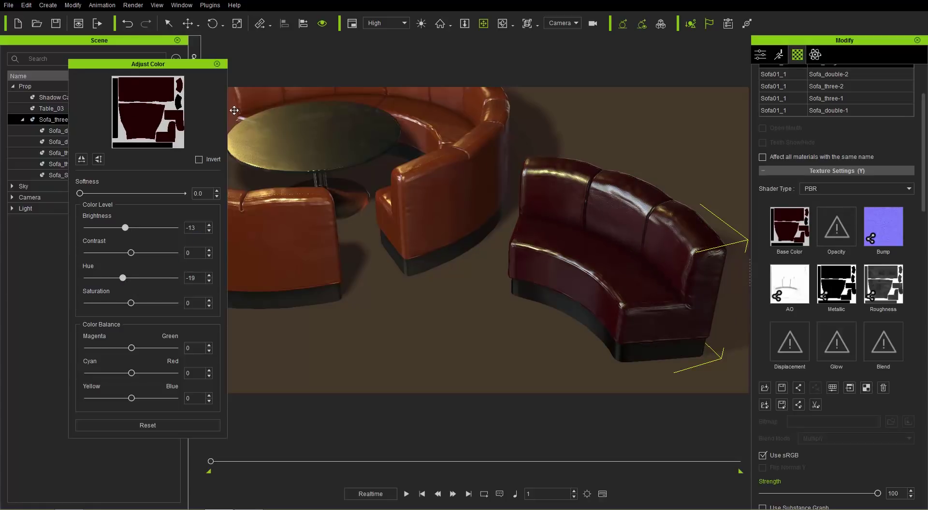
pyautogui.click(217, 64)
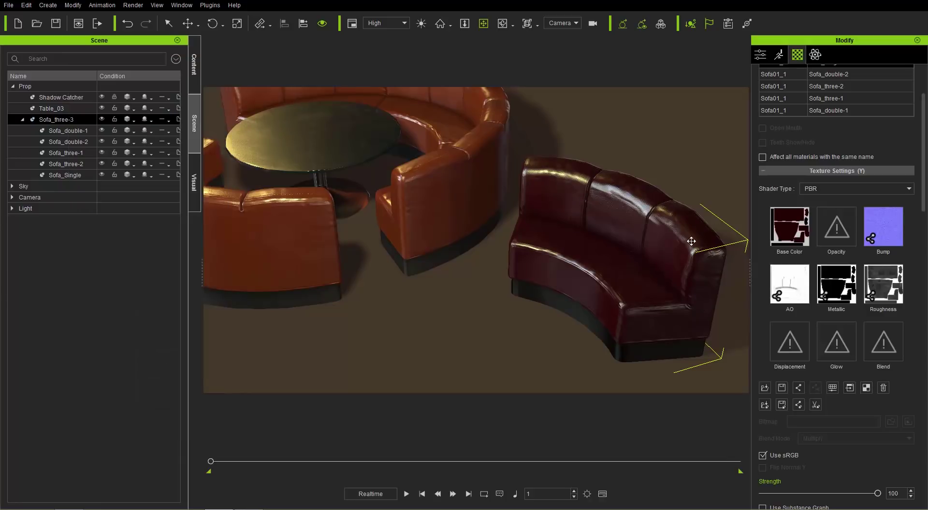
# - Unlink every Sofa_Single texture, then auto-link only its Roughness map back to the other sofas
pyautogui.click(816, 405)
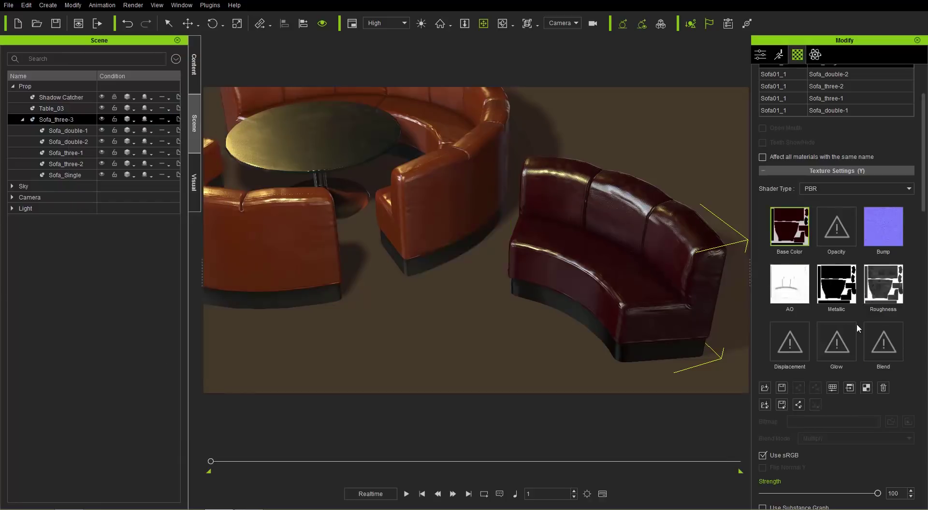
pyautogui.click(789, 285)
pyautogui.click(827, 279)
pyautogui.click(885, 289)
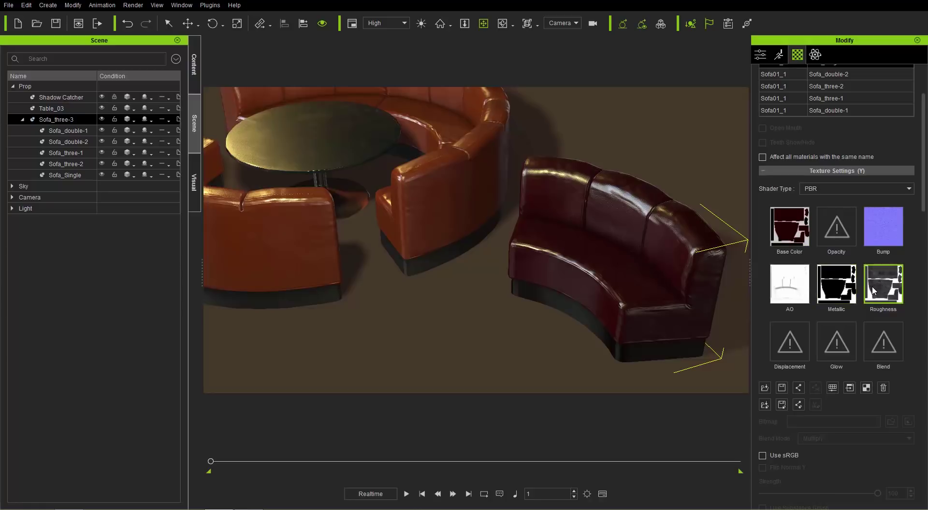
pyautogui.click(797, 388)
# - Raise the shared Roughness map's brightness to 21 in Adjust Color for a more matte leather
pyautogui.click(832, 388)
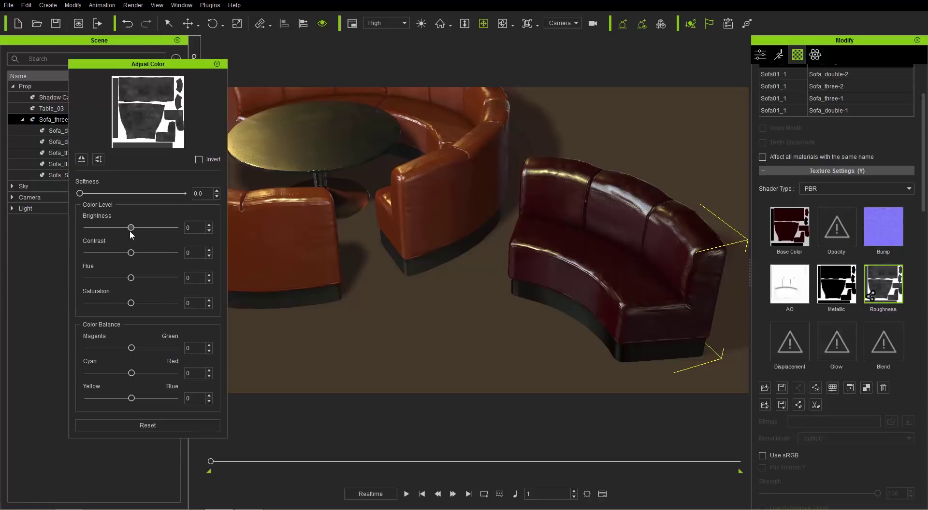
pyautogui.moveTo(131, 228)
pyautogui.mouseDown()
pyautogui.moveTo(140, 228)
pyautogui.moveTo(122, 237)
pyautogui.moveTo(139, 240)
pyautogui.mouseUp()
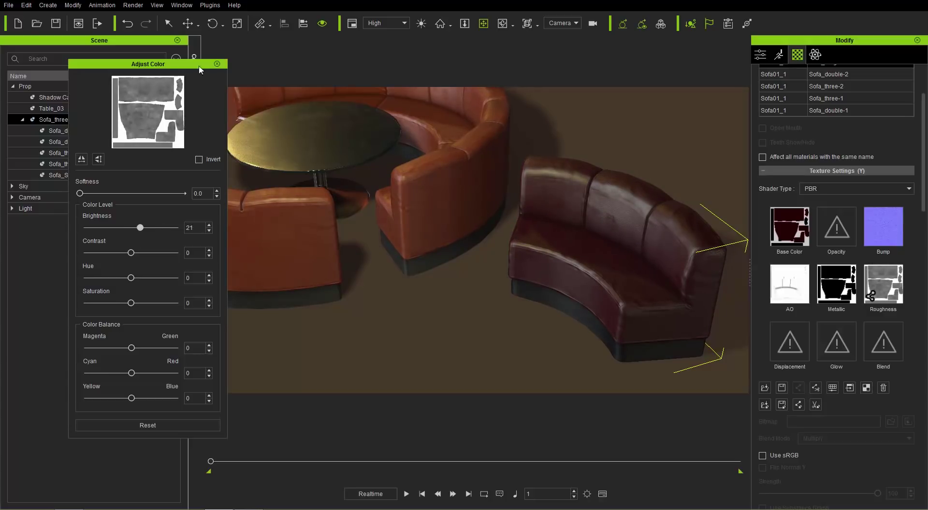
pyautogui.click(217, 64)
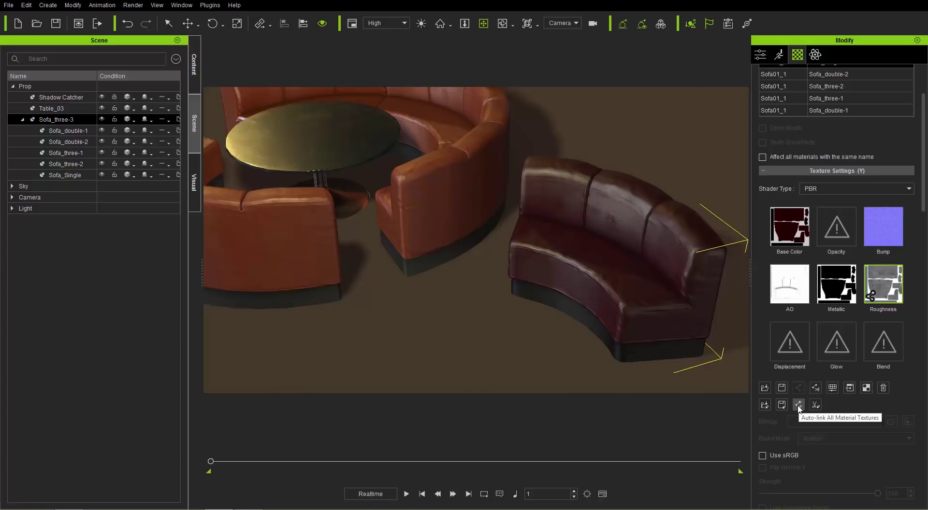
pyautogui.click(798, 405)
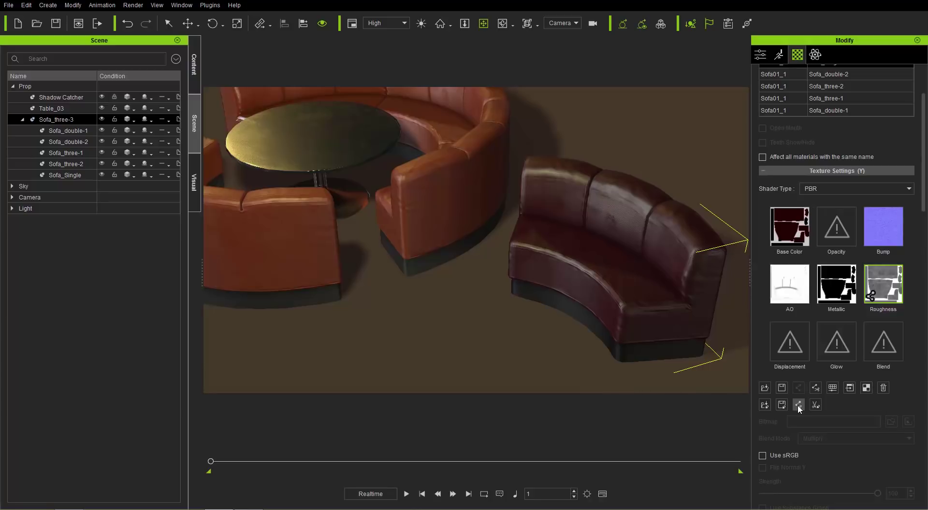